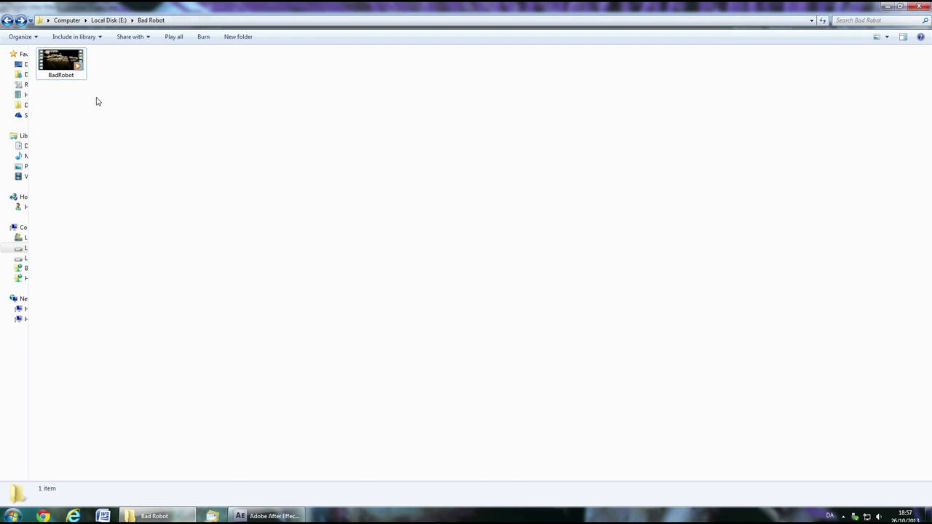
Drag the BadRobot clip from the Bad Robot folder into After Effects
left_click_drag(61, 64, 36, 158)
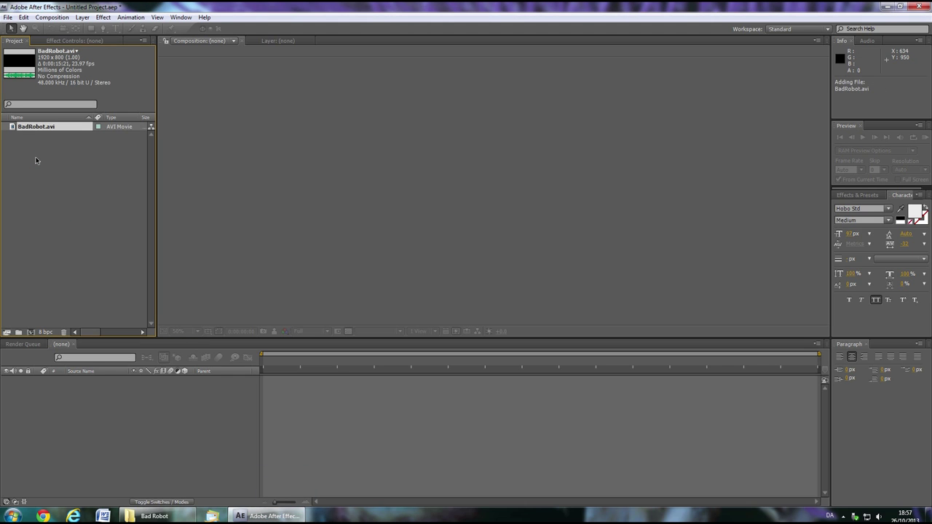
Create a BadRobot composition from BadRobot.avi and jump to 0:00:14:00
left_click_drag(39, 127, 32, 333)
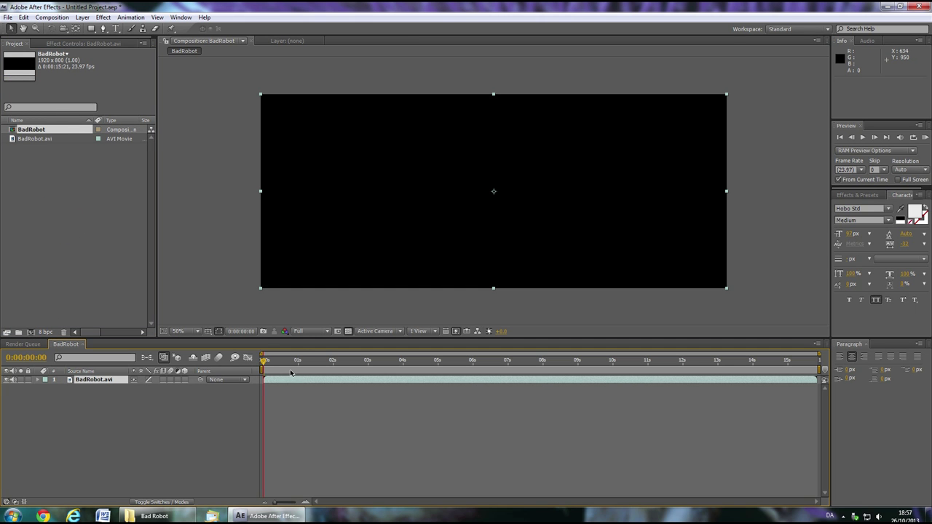
left_click(754, 362)
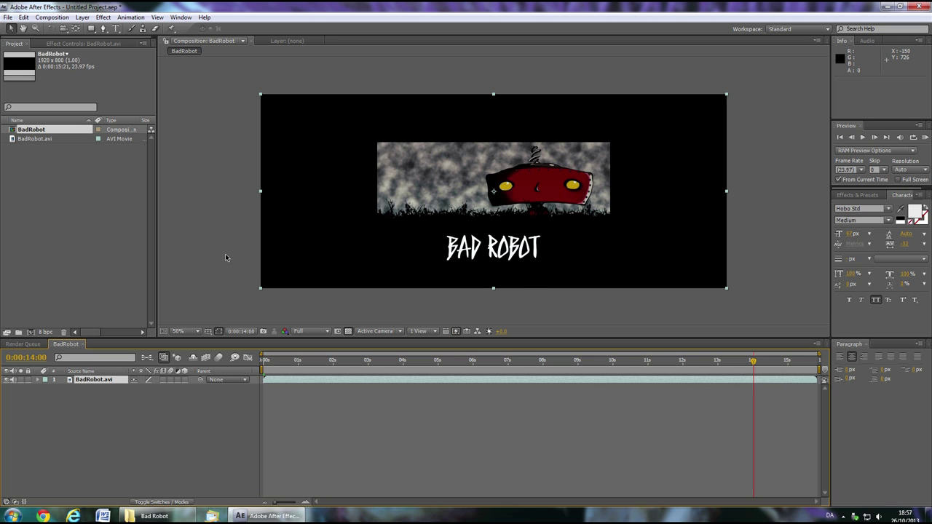
Draw a closed four-point Pen mask tightly around the BAD ROBOT title box
left_click(82, 16)
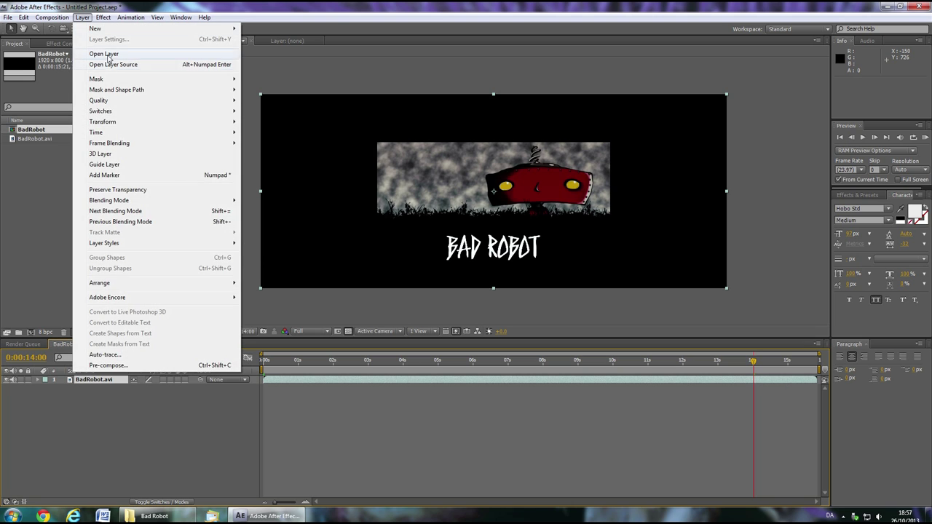
mouse_move(226, 78)
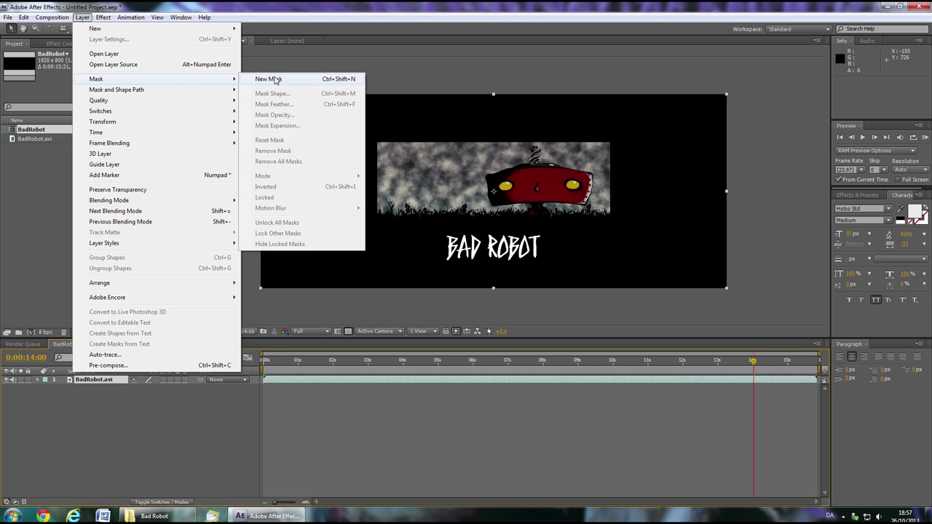
left_click(275, 80)
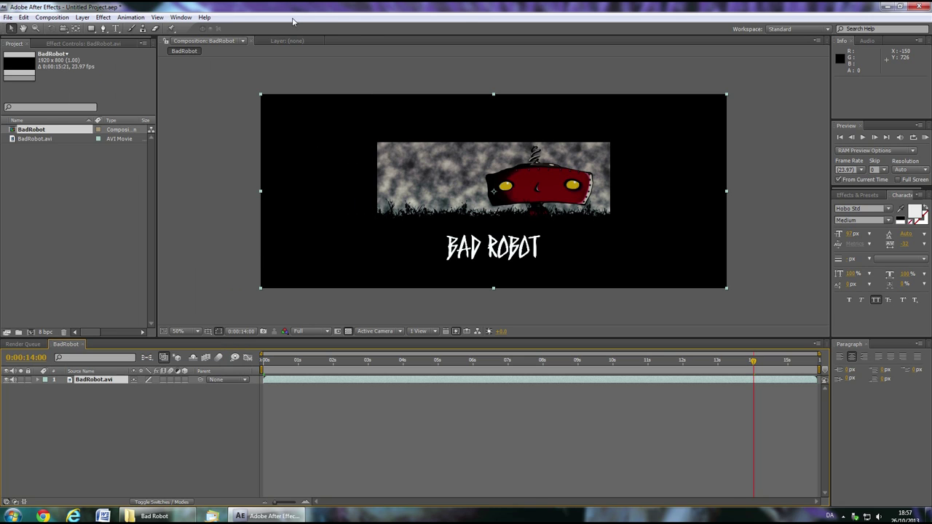
key("g")
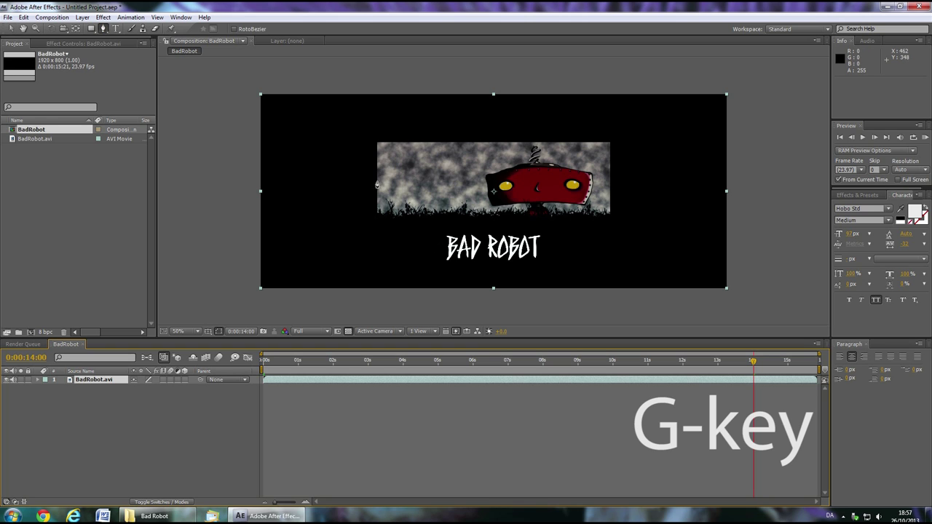
left_click(432, 232)
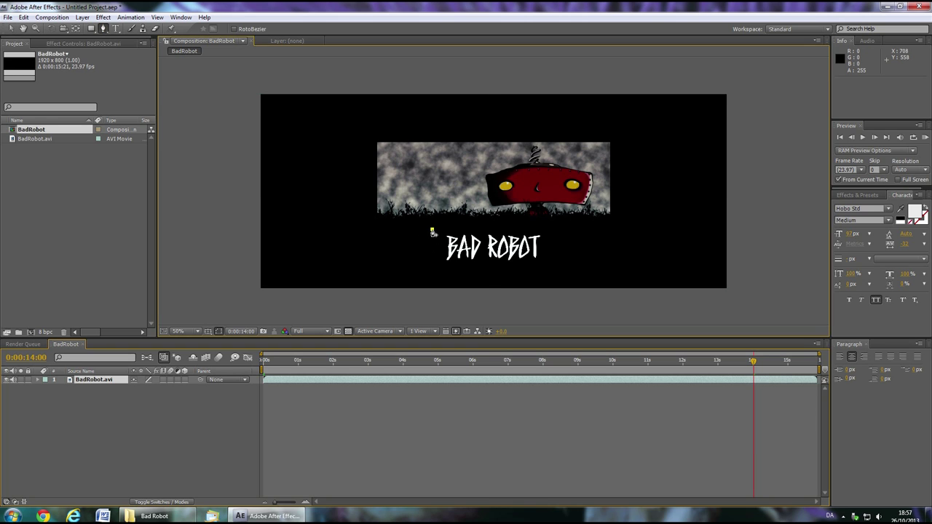
left_click(431, 269)
left_click(555, 269)
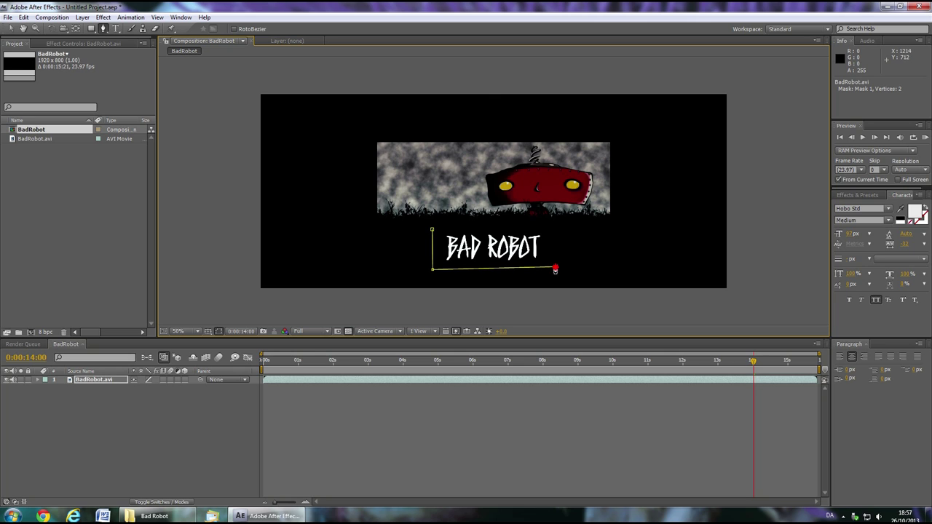
left_click(552, 230)
left_click(432, 231)
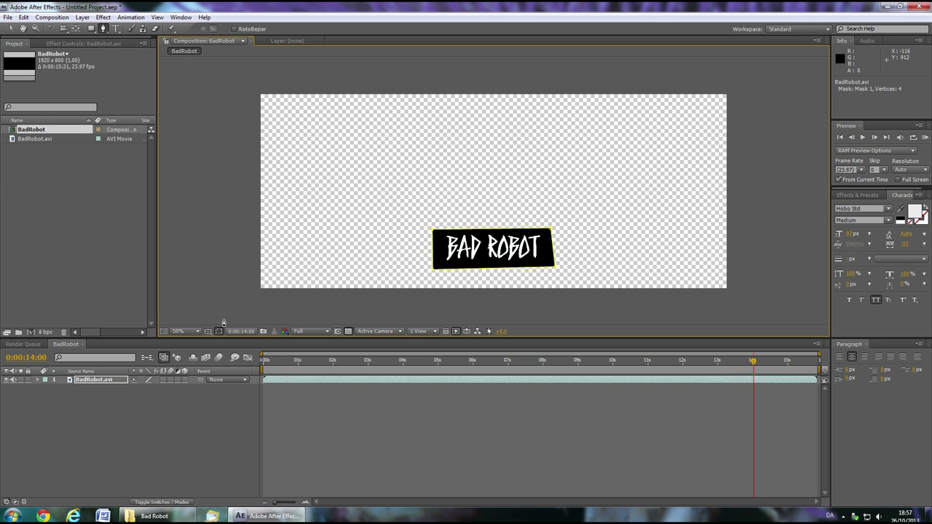
Switch Mask 1 on BadRobot.avi from Add to Subtract mode
left_click(114, 381)
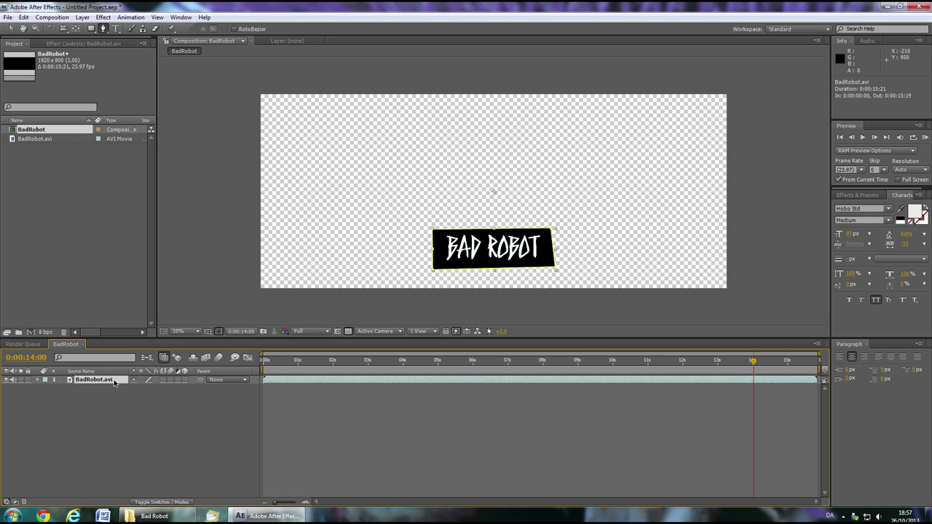
key("m")
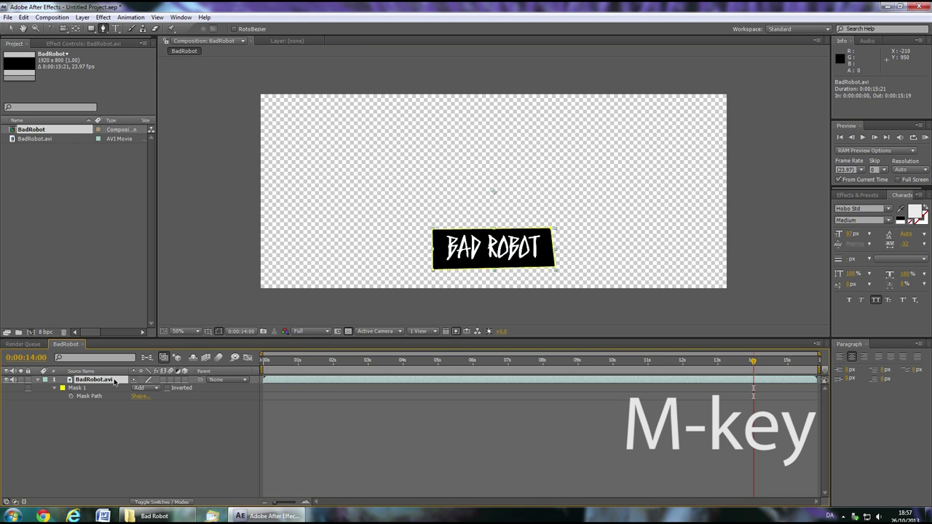
left_click(118, 396)
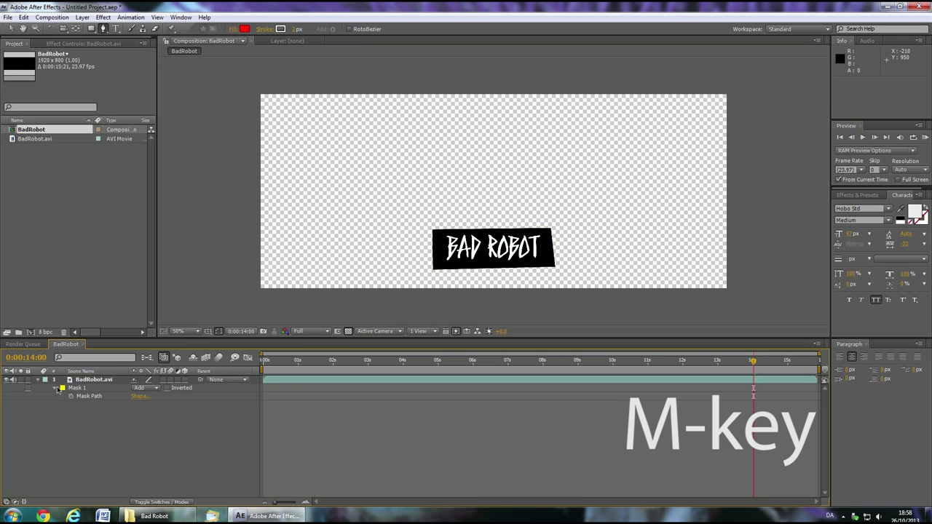
left_click(154, 390)
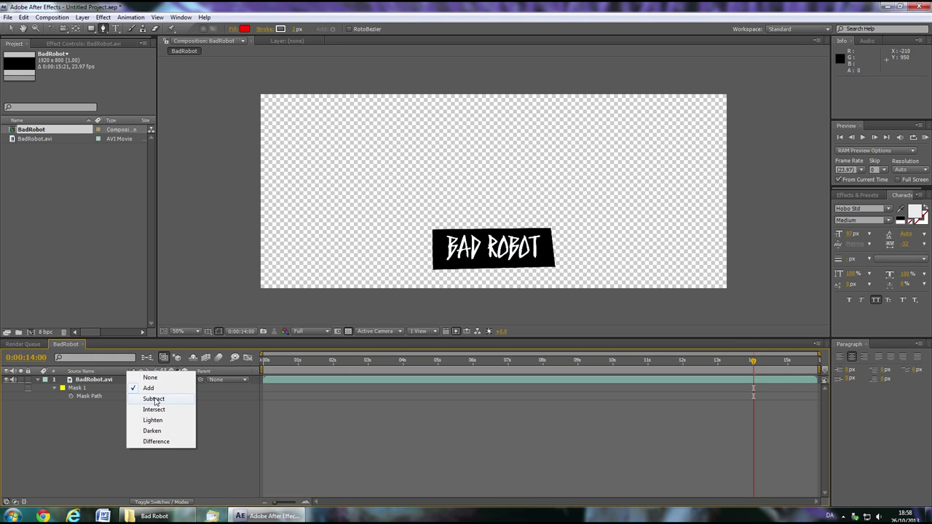
left_click(153, 399)
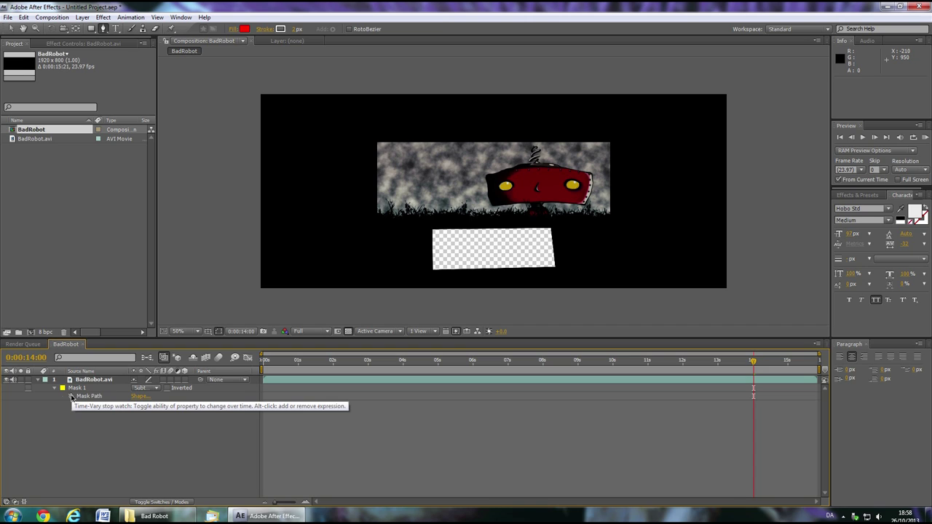
Keyframe Mask Path at 0:00:14:00 and 0:00:12:01, then step back to 0:00:12:00
left_click(71, 396)
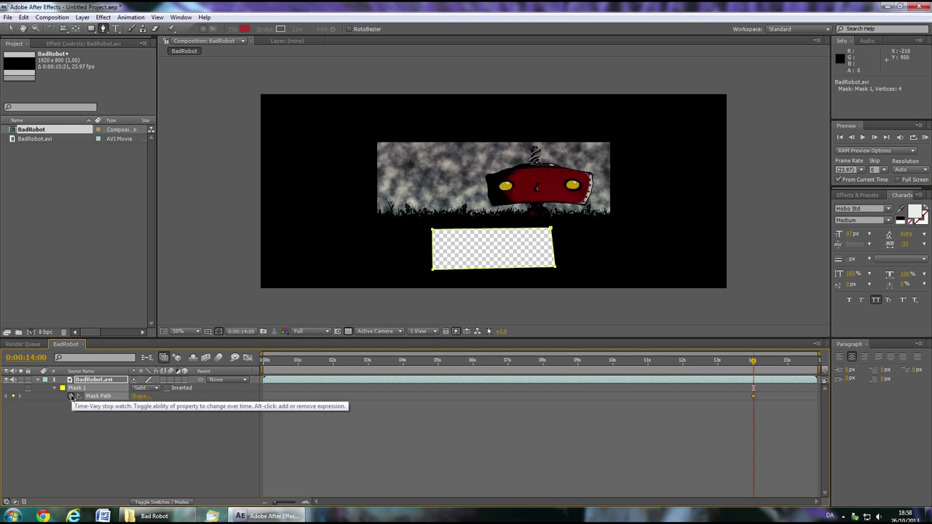
left_click(685, 362)
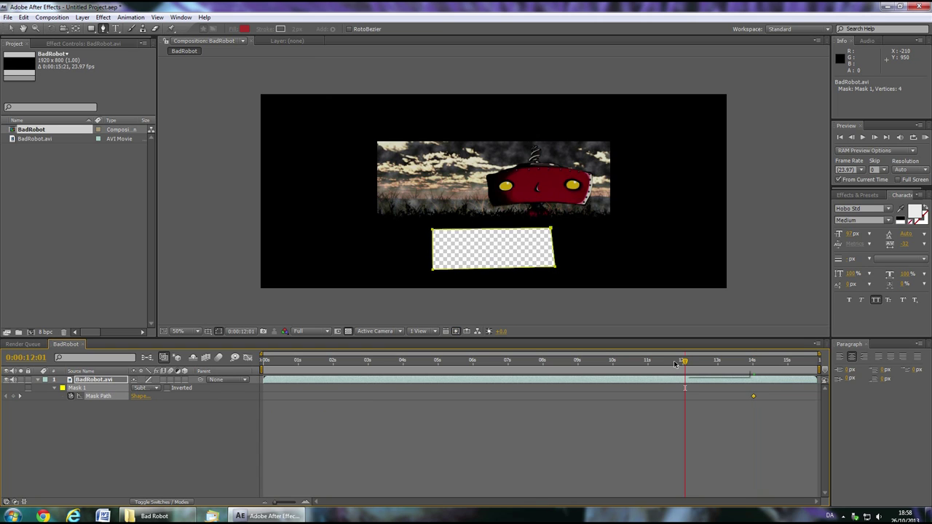
left_click(12, 397)
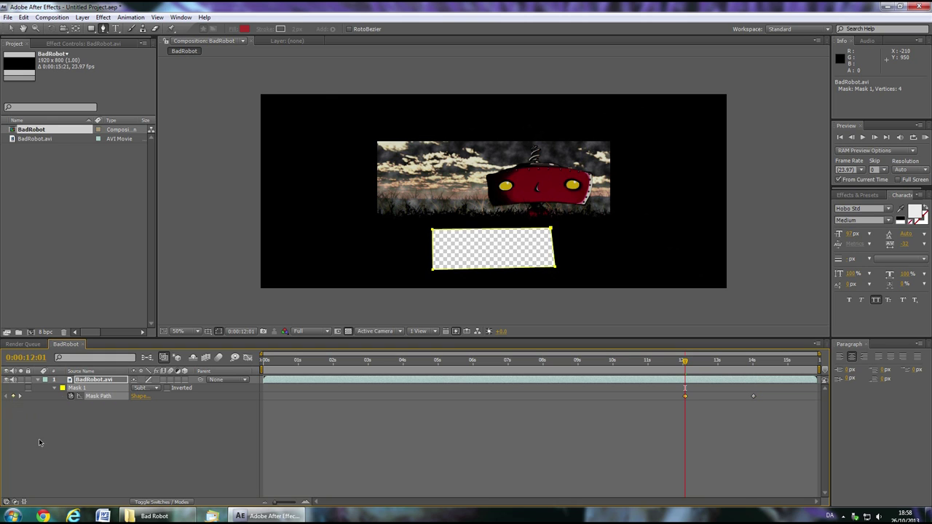
key("Page_Up")
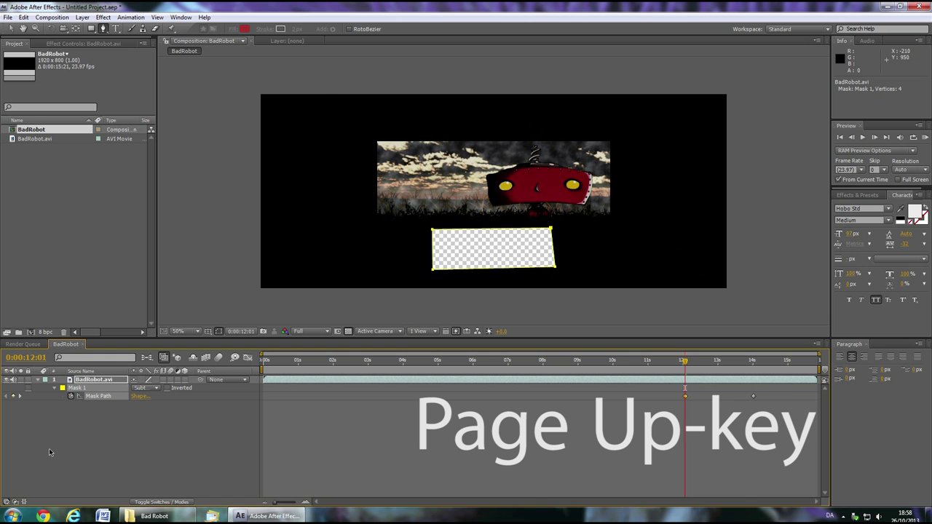
key("Page_Up")
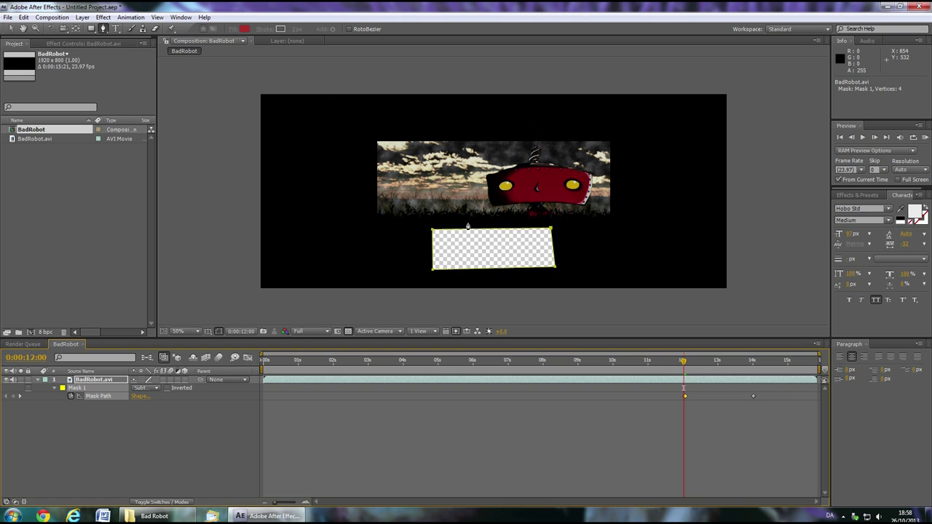
At 0:00:12:00, shift Mask 1 below the frame with Free Transform and check neighbouring frames
key("v")
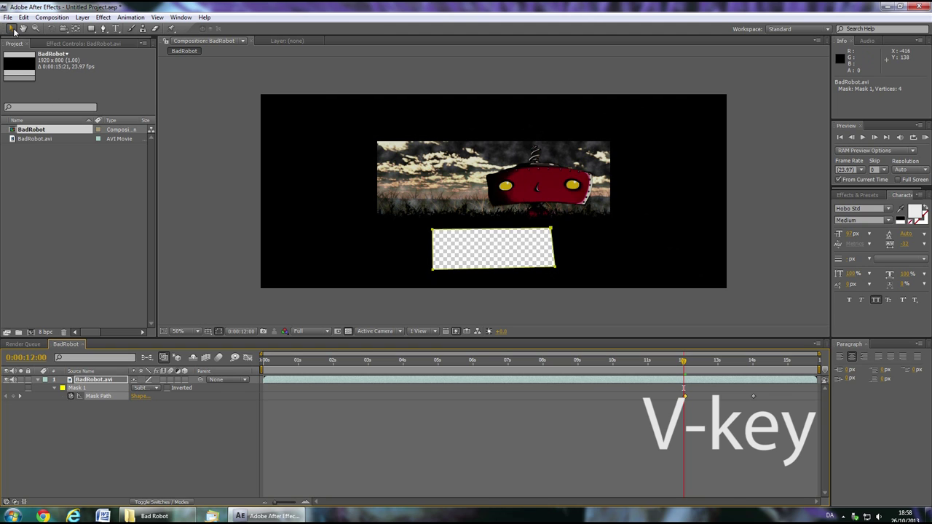
double_click(468, 231)
left_click_drag(467, 234, 464, 302)
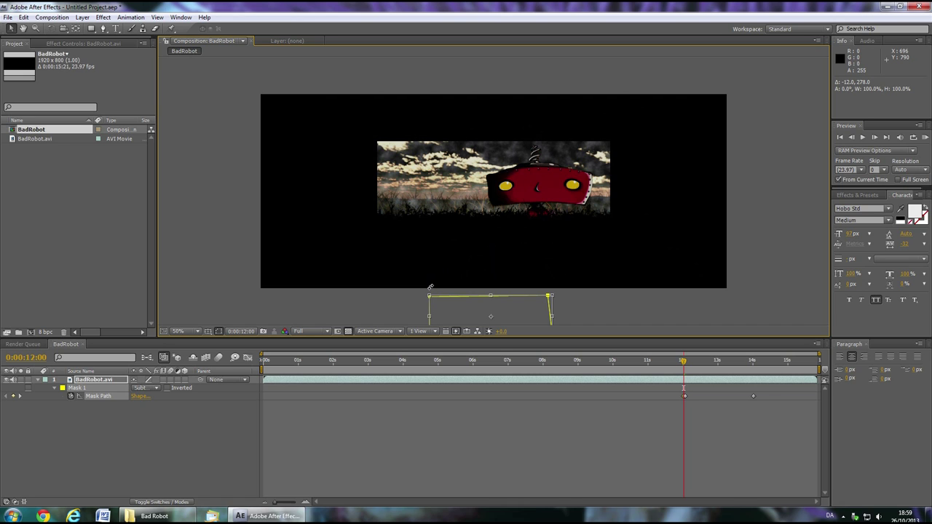
key("Return")
key("Page_Down")
key("Page_Up")
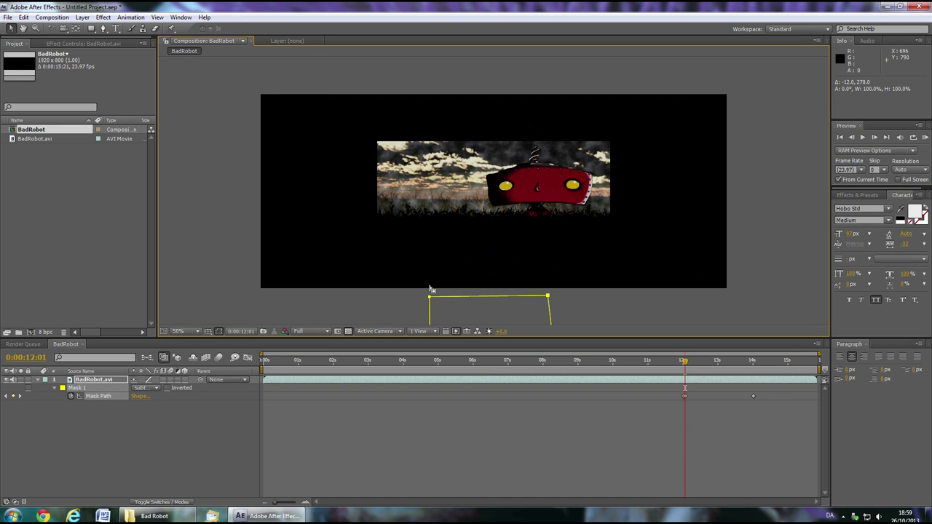
key("Page_Down")
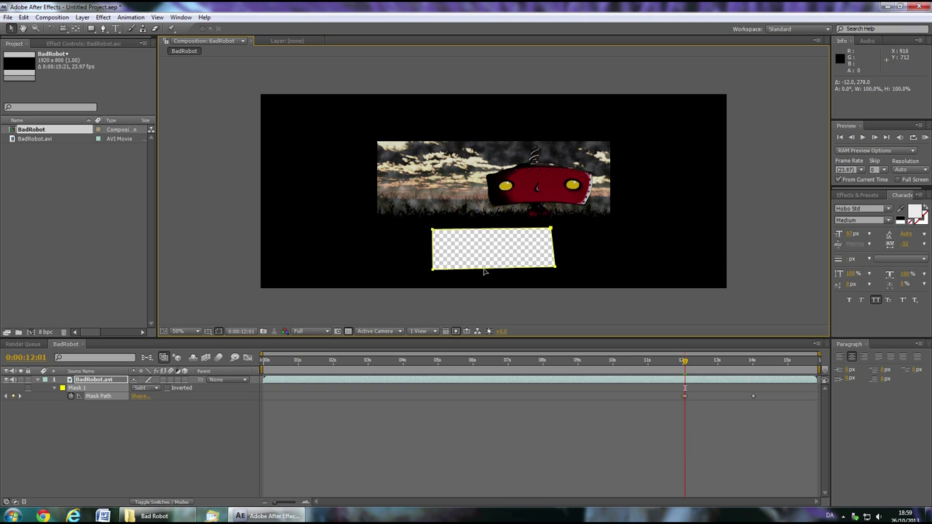
Create a black Black Solid 1 layer sampled from the comp and place it beneath BadRobot.avi
left_click(82, 18)
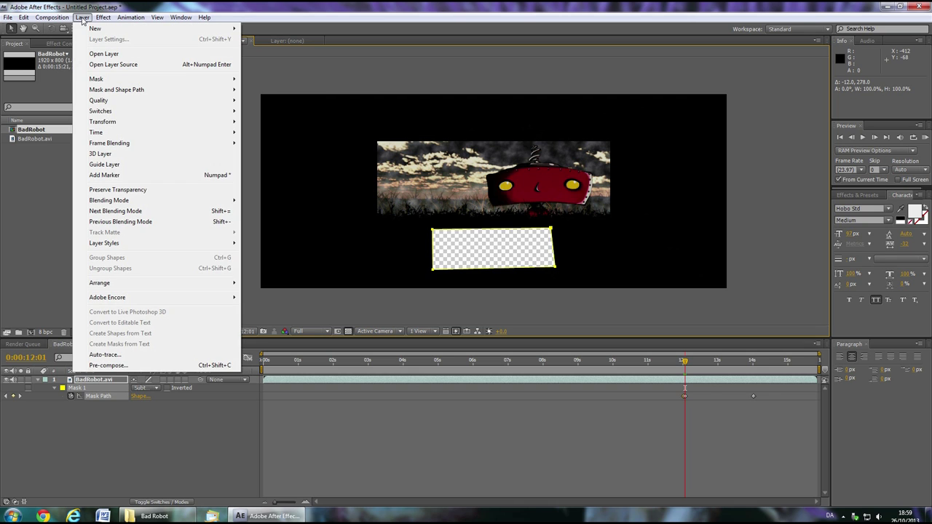
mouse_move(98, 28)
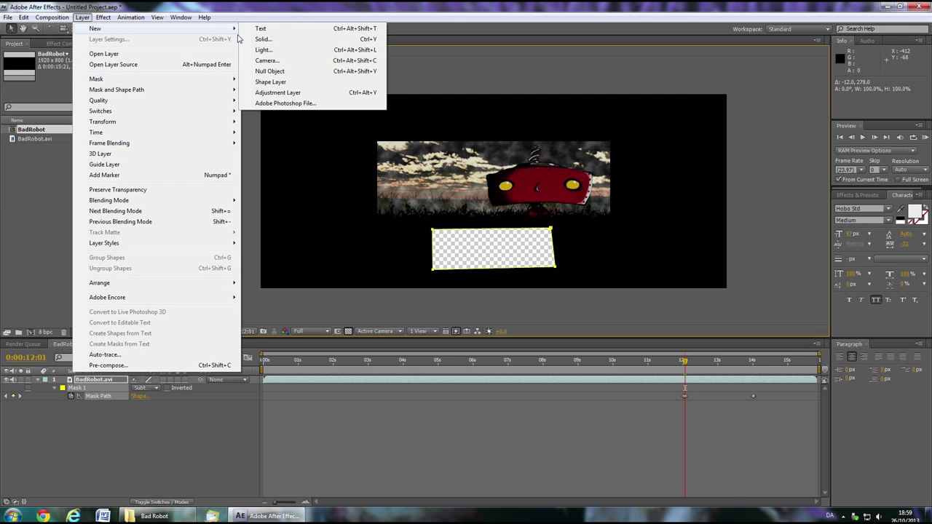
left_click(264, 38)
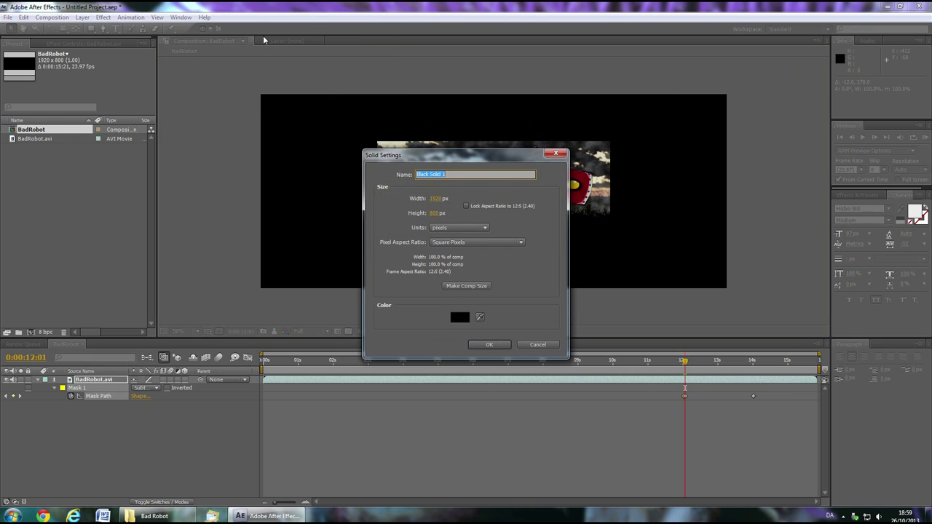
left_click(481, 318)
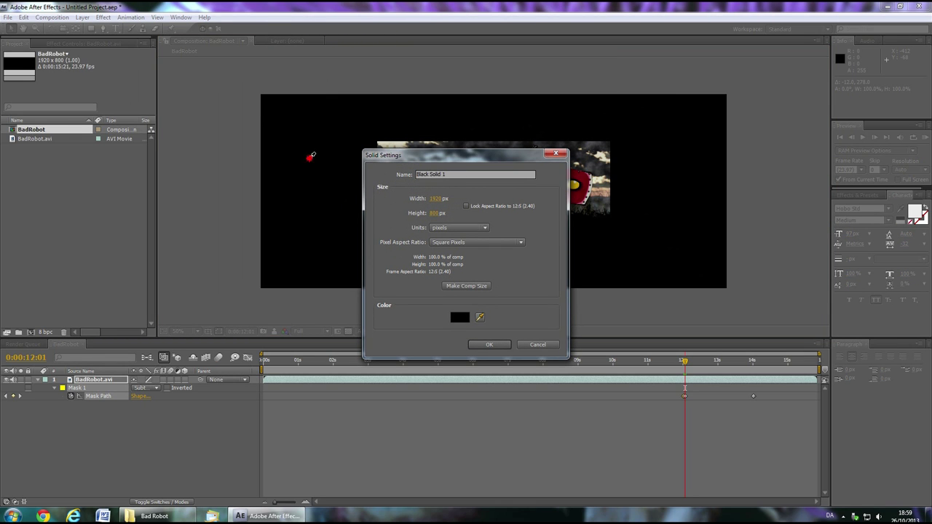
left_click(310, 157)
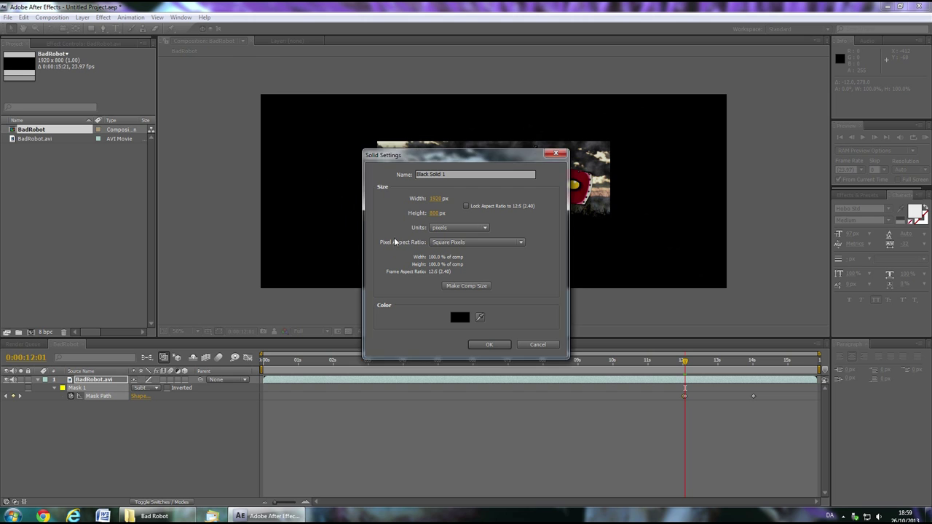
left_click(489, 346)
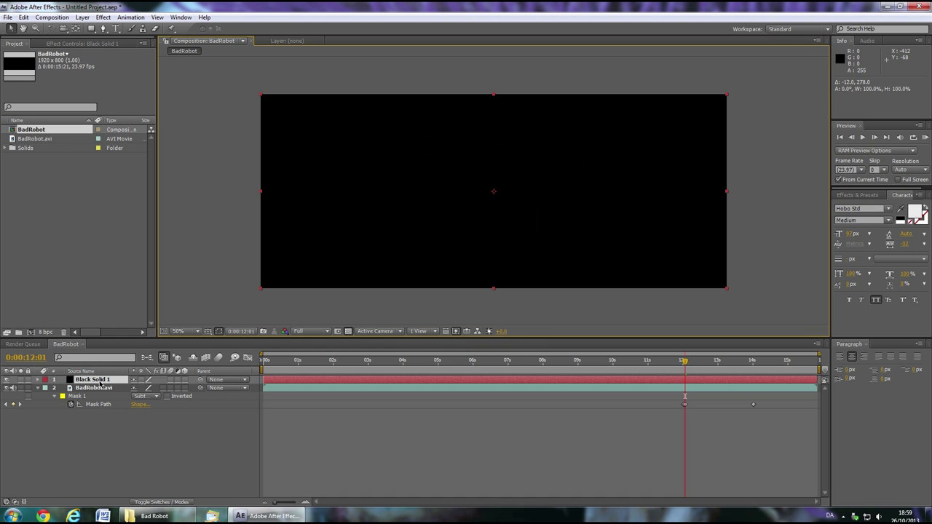
left_click_drag(99, 381, 104, 425)
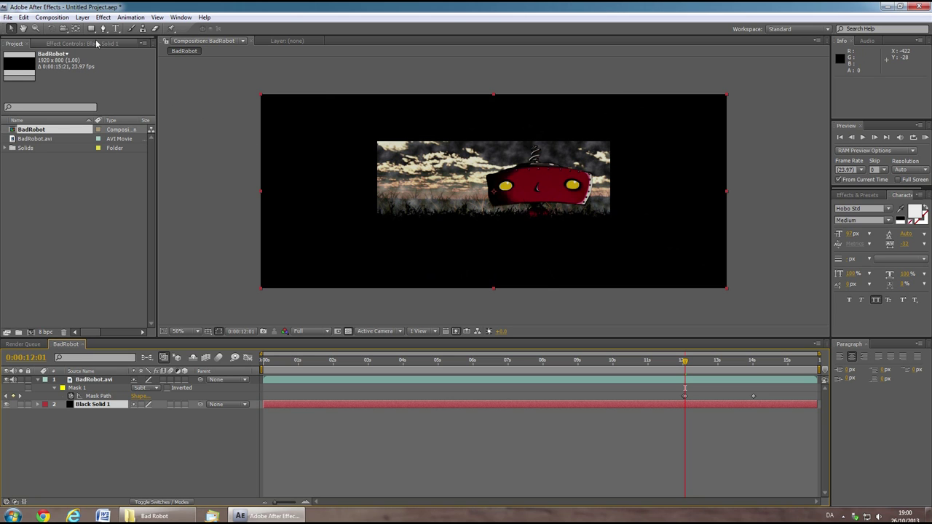
left_click(83, 18)
Add a BALLYWEG text layer in Hobo Std with a slightly larger font size
mouse_move(87, 28)
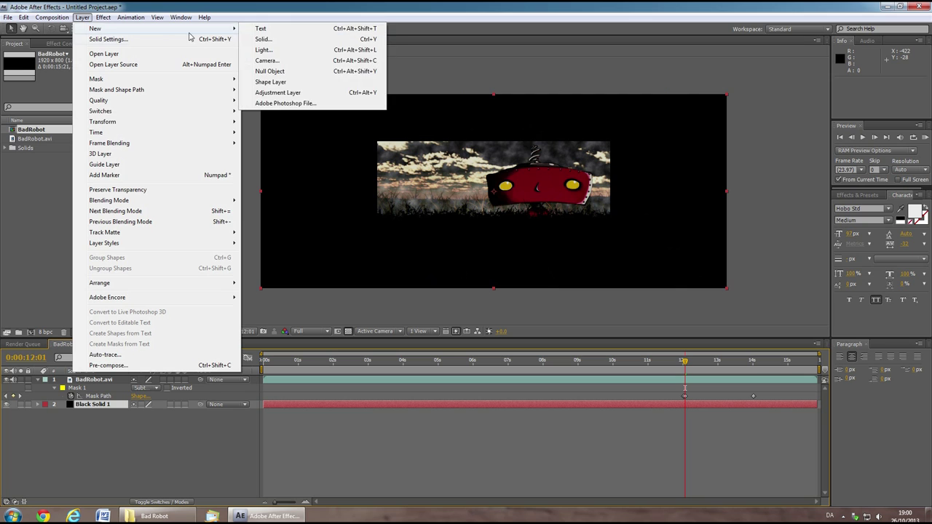
left_click(253, 29)
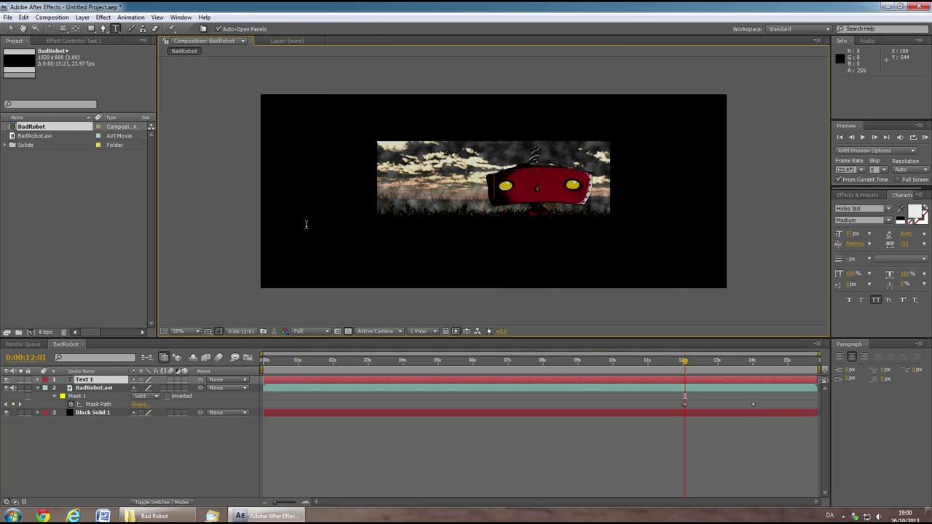
type("BALLYWEG")
left_click_drag(436, 182, 728, 233)
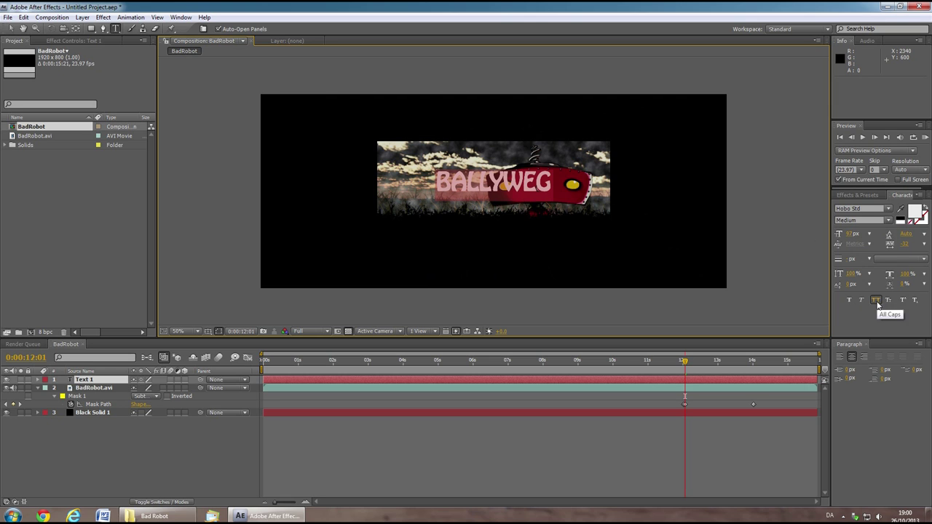
left_click_drag(853, 233, 859, 232)
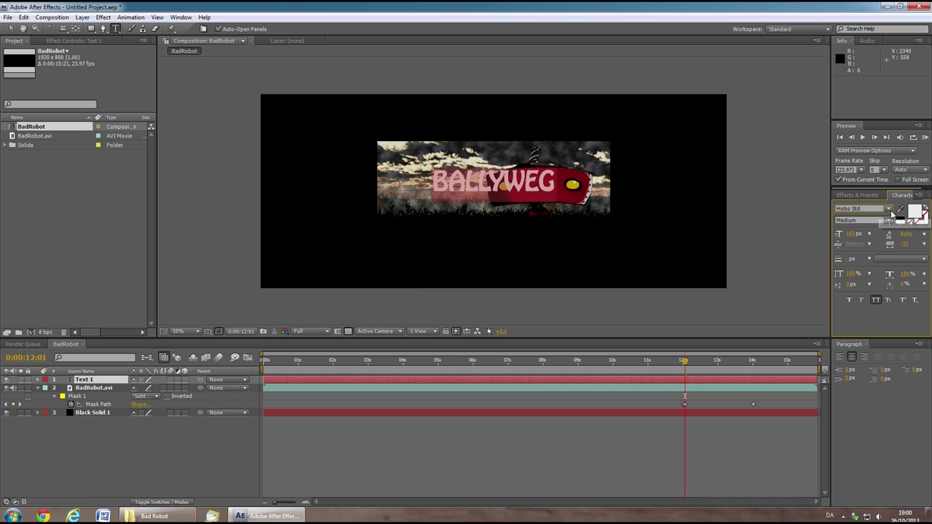
left_click(887, 209)
left_click(384, 236)
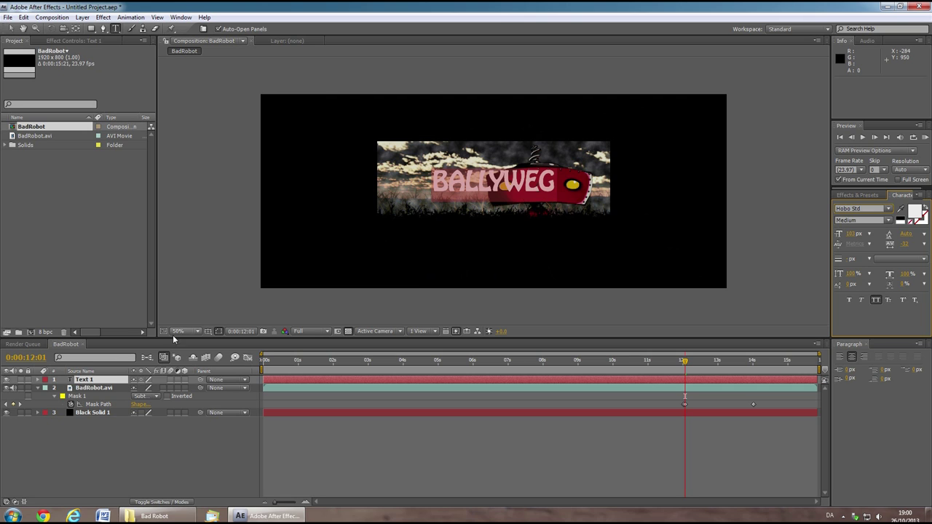
Scrub the BALLYWEG layer's Position Y from 400 to about 456
left_click(101, 381)
key("p")
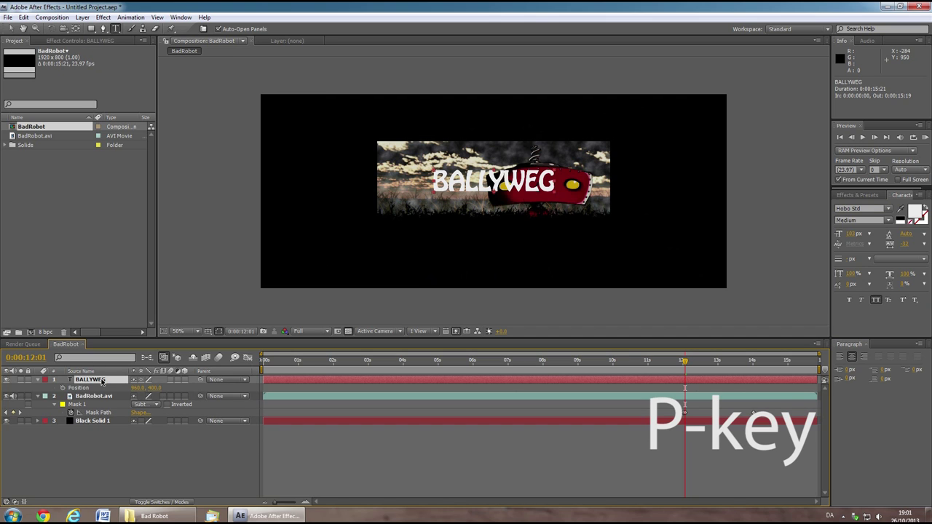
left_click(102, 387)
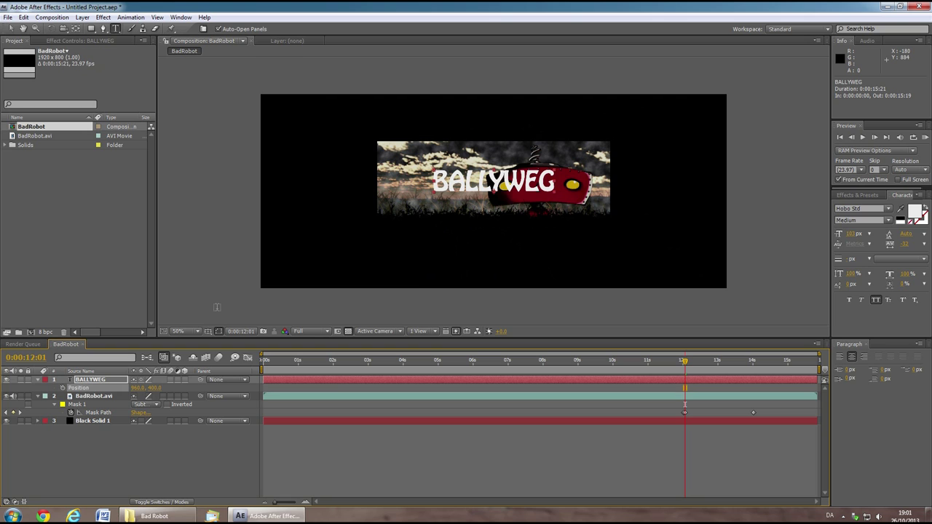
left_click_drag(156, 389, 268, 394)
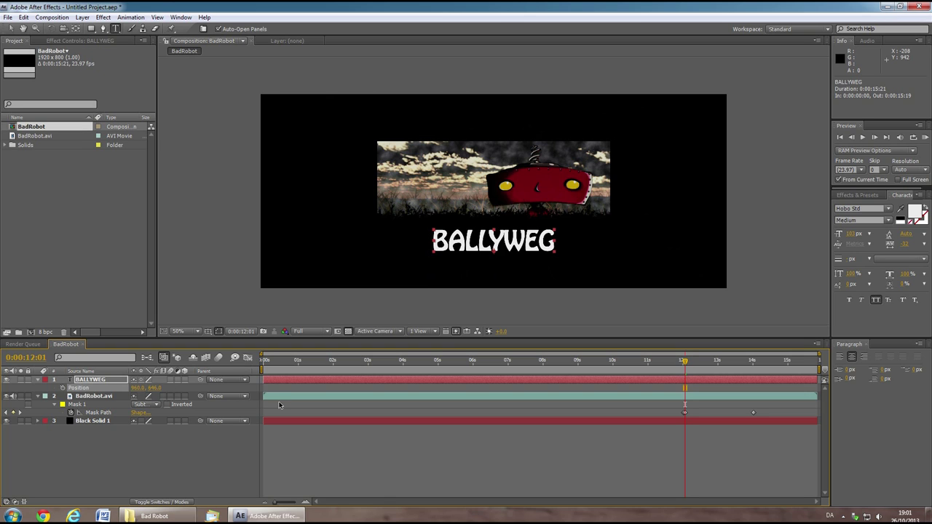
Keyframe BALLYWEG opacity at 100% on 0:00:12:12 and 0% on 0:00:12:01
key("t")
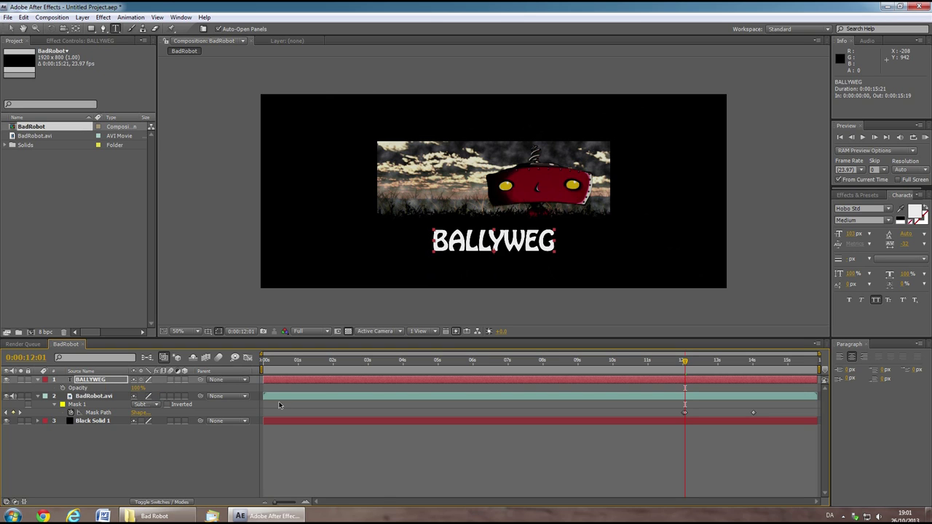
left_click(701, 361)
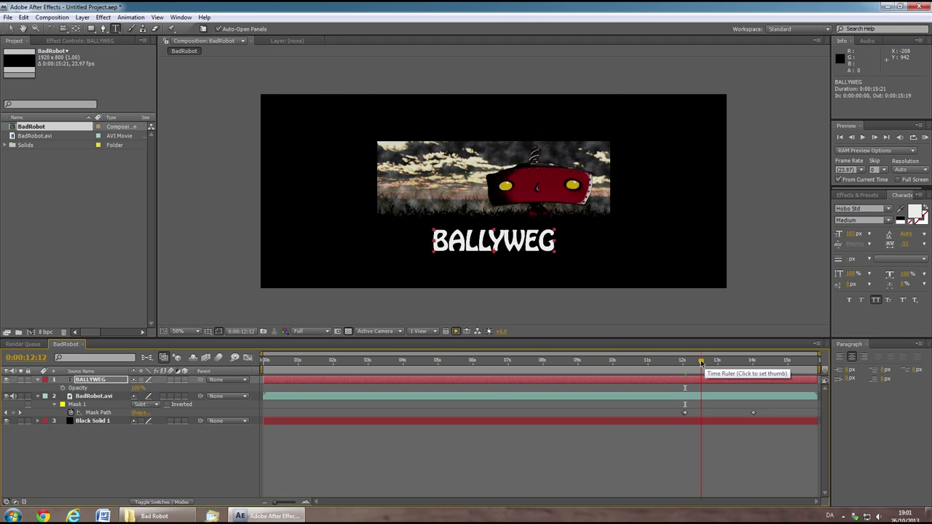
left_click(62, 388)
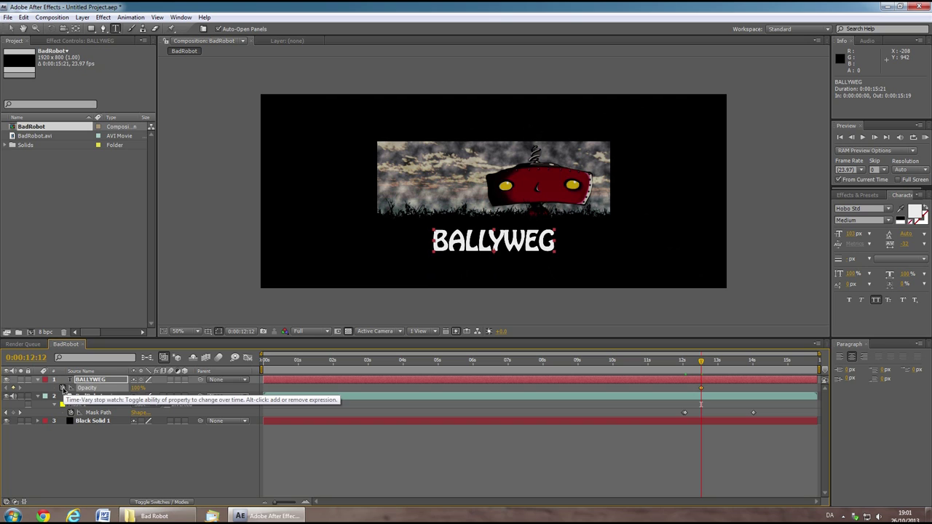
left_click(684, 362)
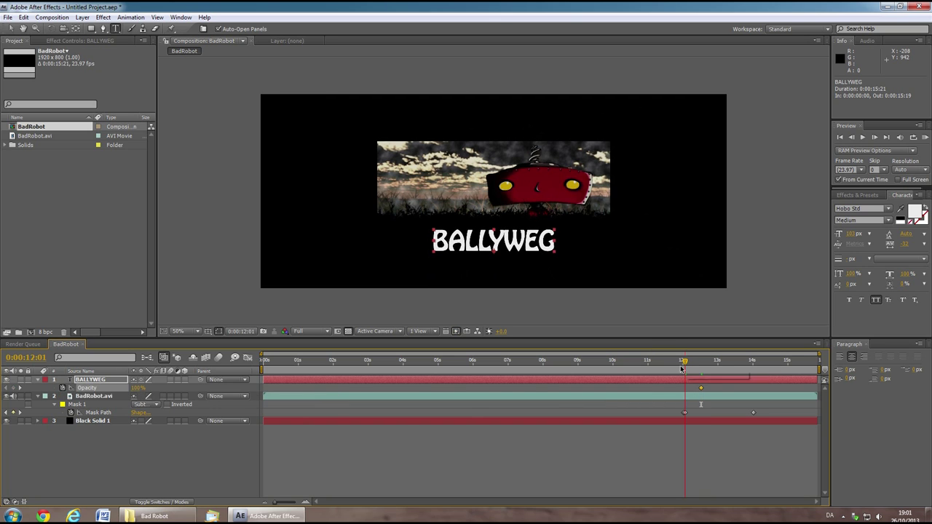
left_click(138, 388)
type("0")
key("Return")
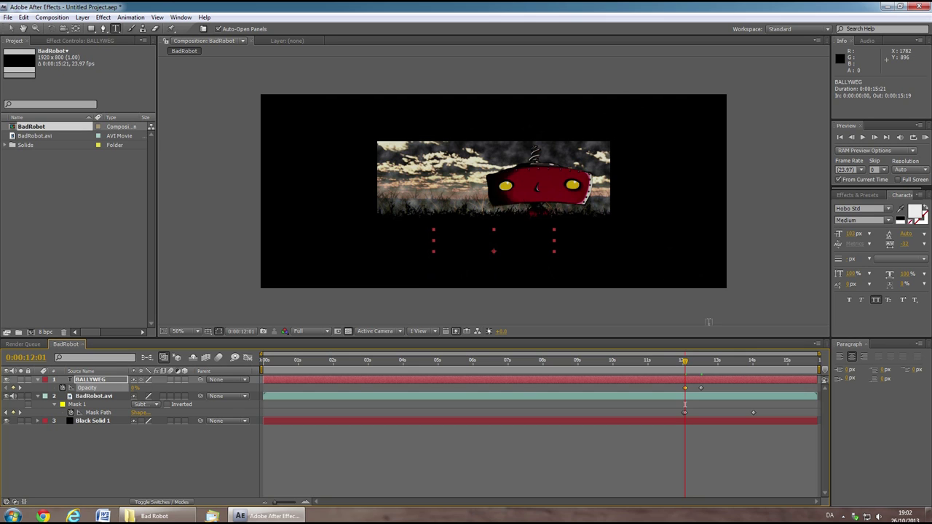
Keyframe BALLYWEG's Opacity at 100% at 0:00:14:23 and 0% at 0:00:15:10
left_click(787, 362)
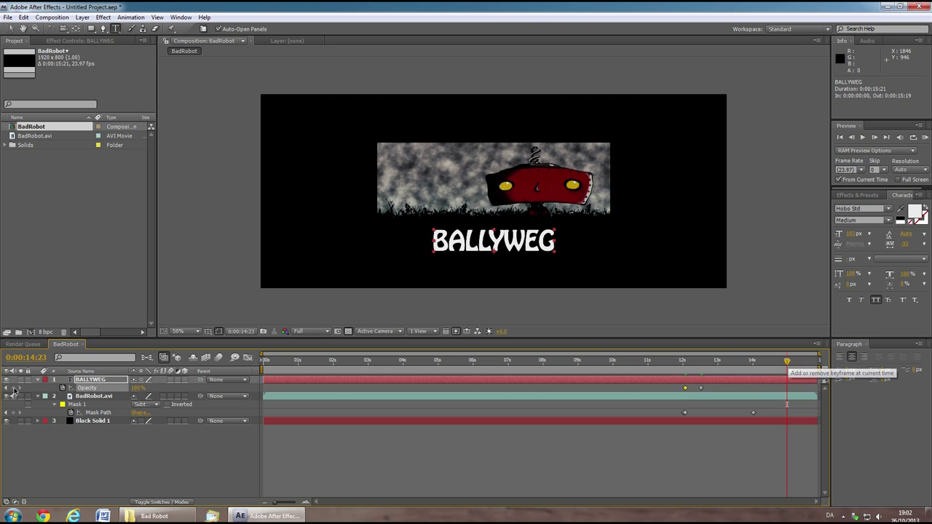
key("alt+shift+t")
left_click(803, 361)
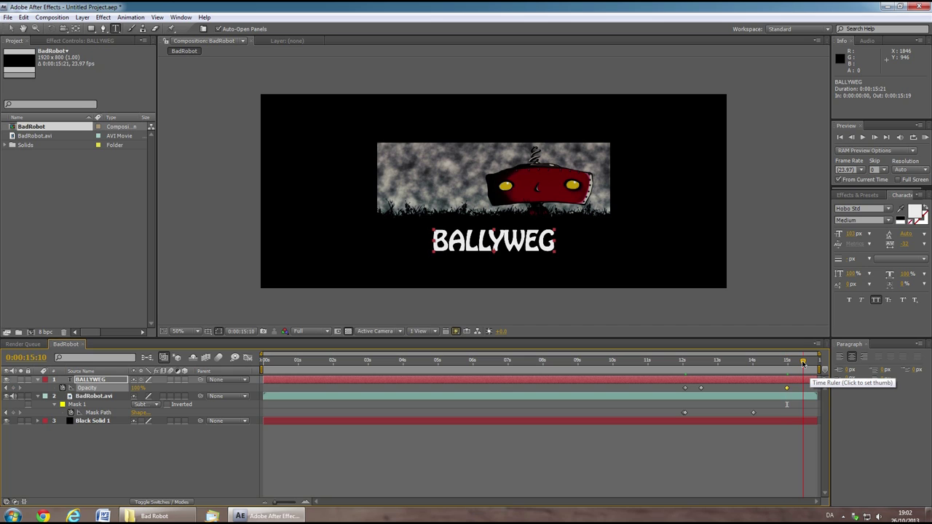
left_click(140, 445)
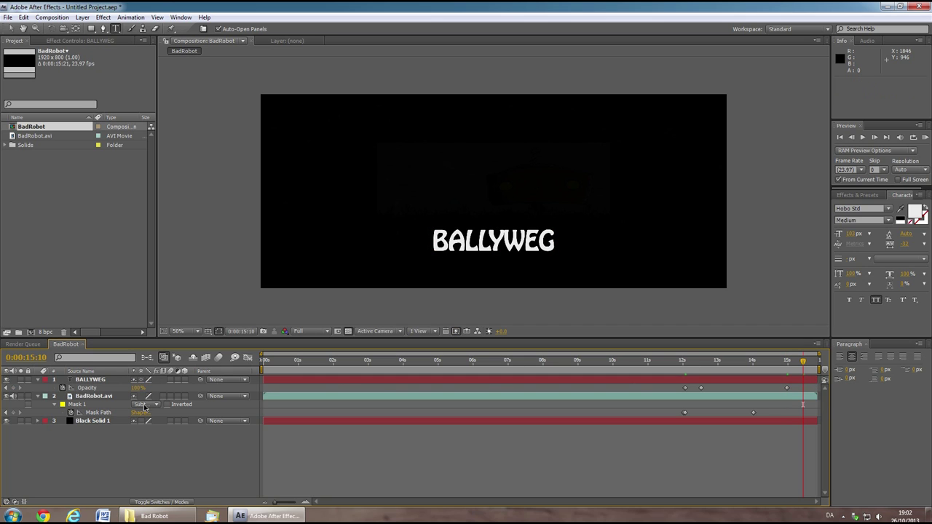
left_click(135, 388)
type("0")
key("Return")
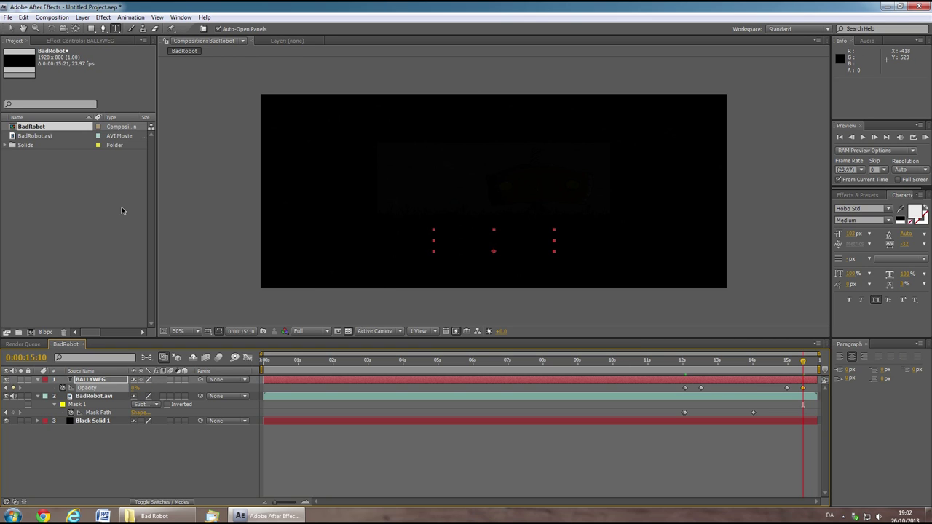
Add the BadRobot composition to the Render Queue, with Lossless output to BadRobot.avi
left_click(53, 17)
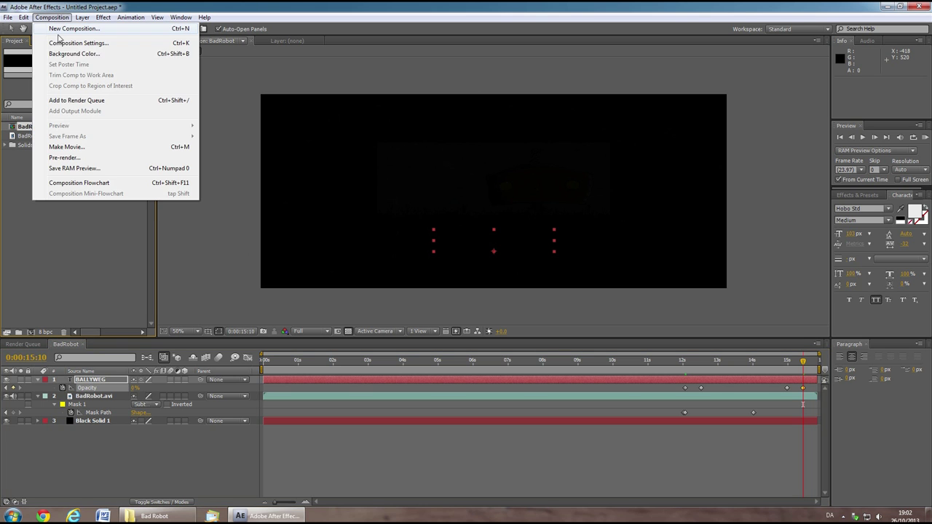
left_click(64, 101)
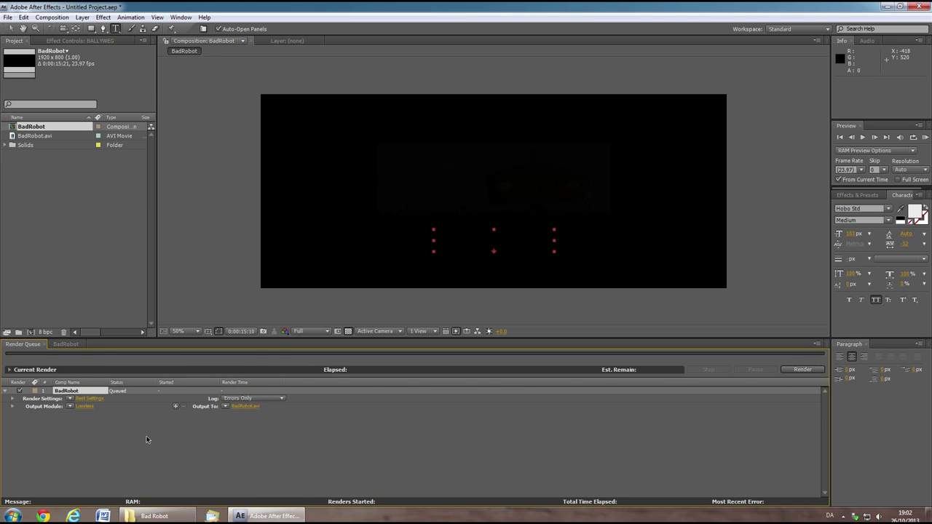